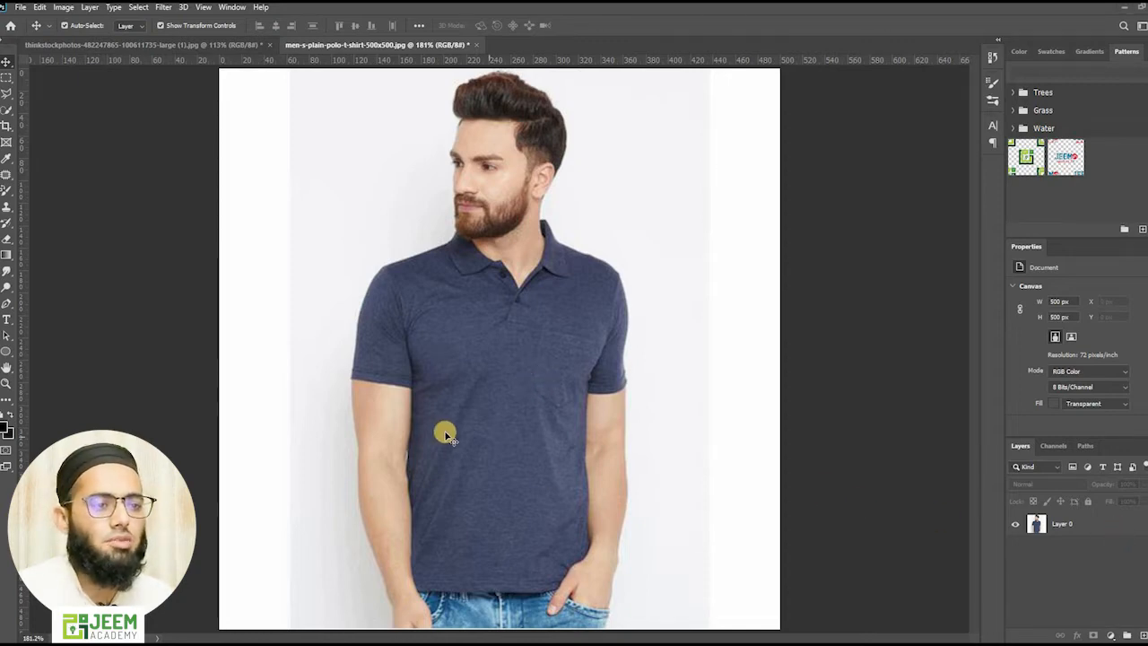
Select the photo layer and test the Color Replacement tool with black on the front of the polo shirt
left_click(500, 403)
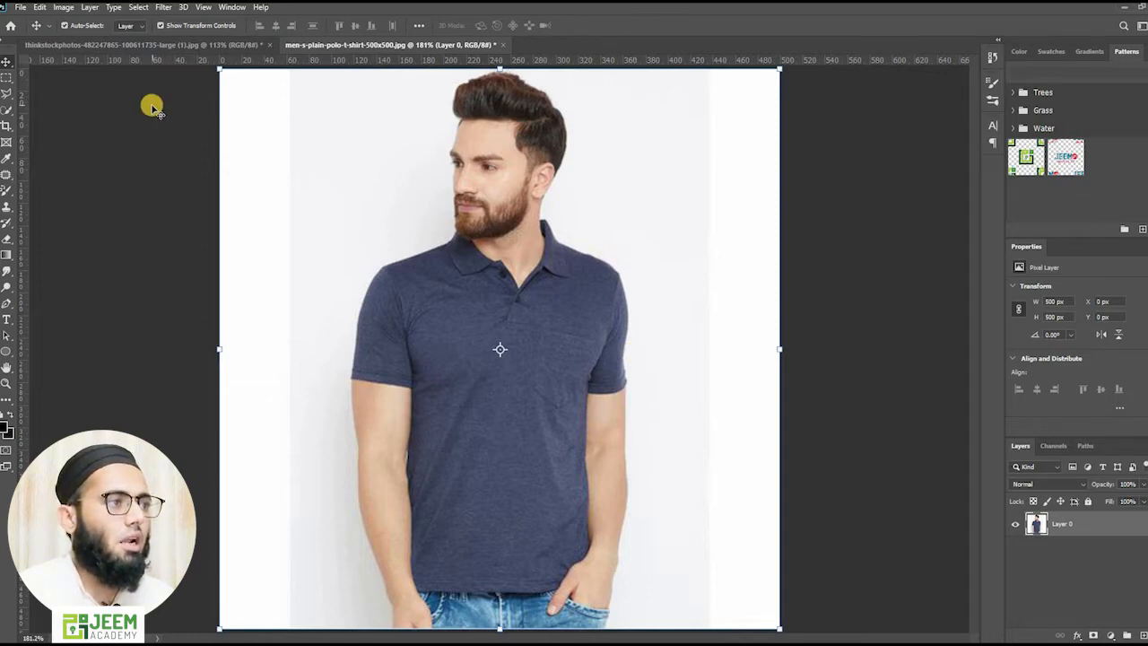
right_click(7, 190)
left_click(26, 191)
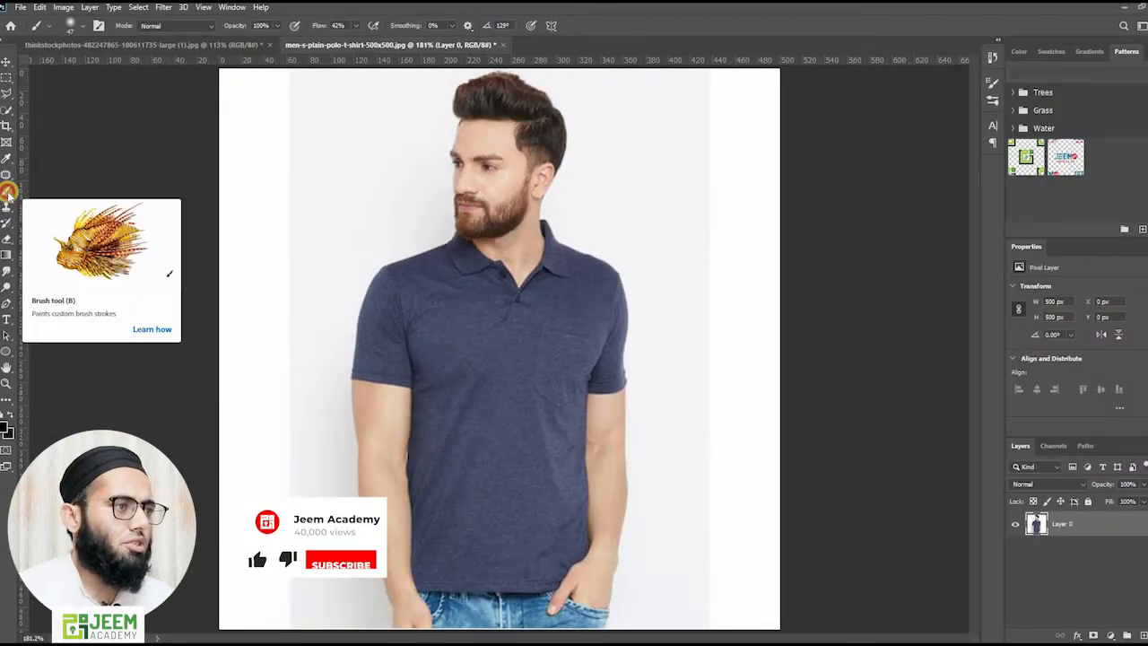
right_click(9, 196)
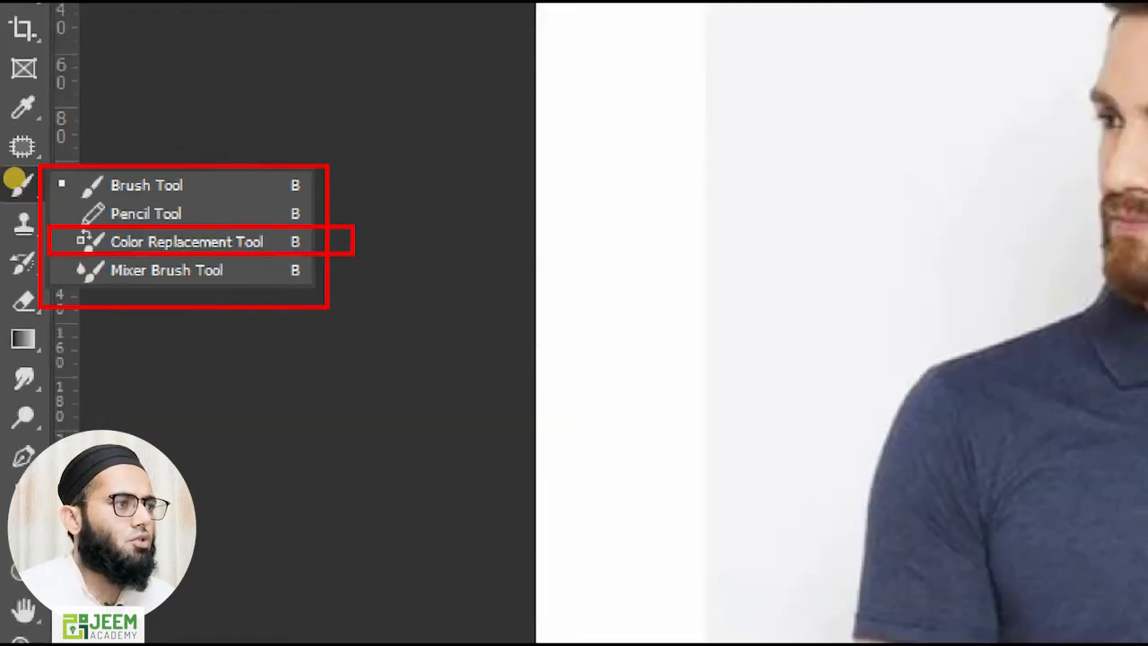
left_click(29, 178)
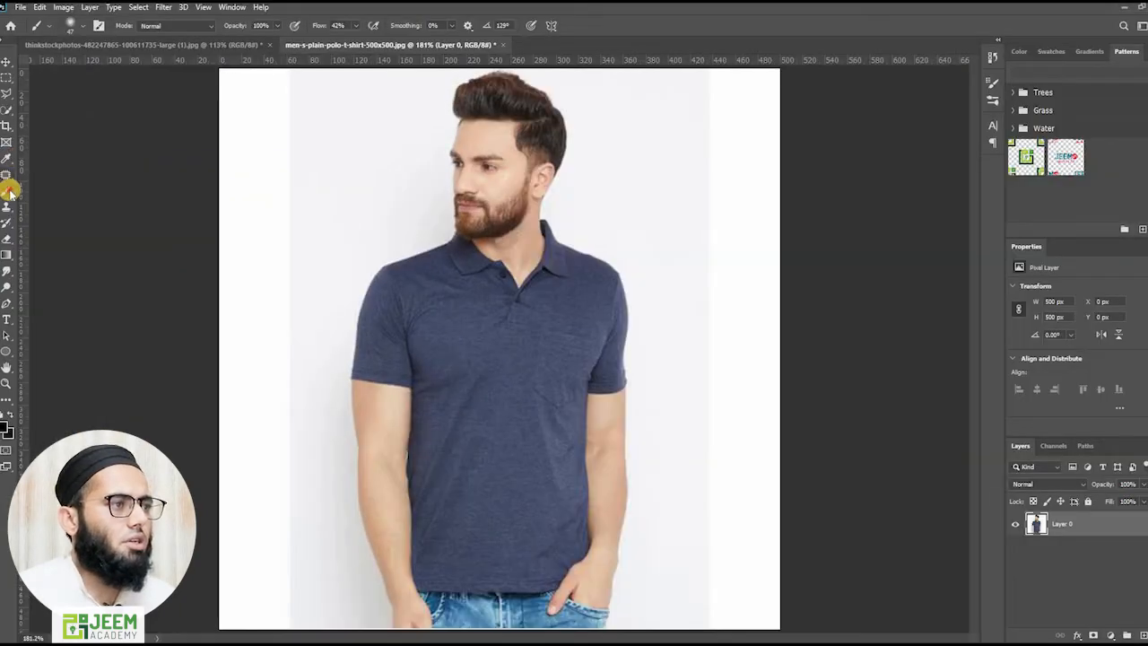
right_click(30, 186)
left_click(7, 194)
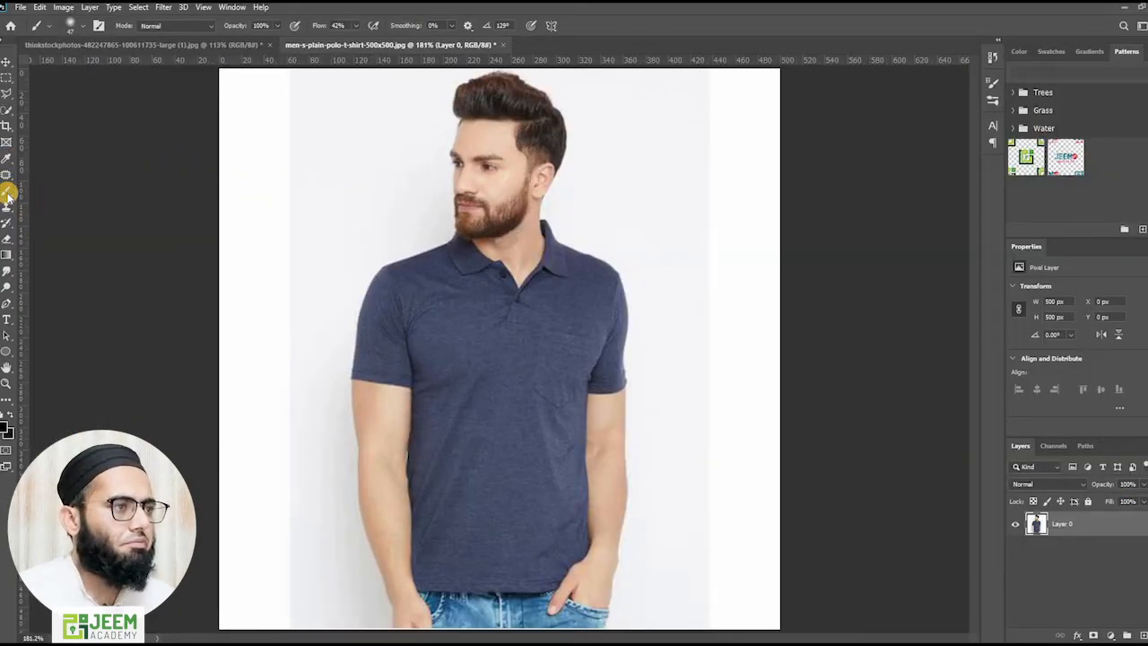
right_click(7, 194)
left_click(43, 210)
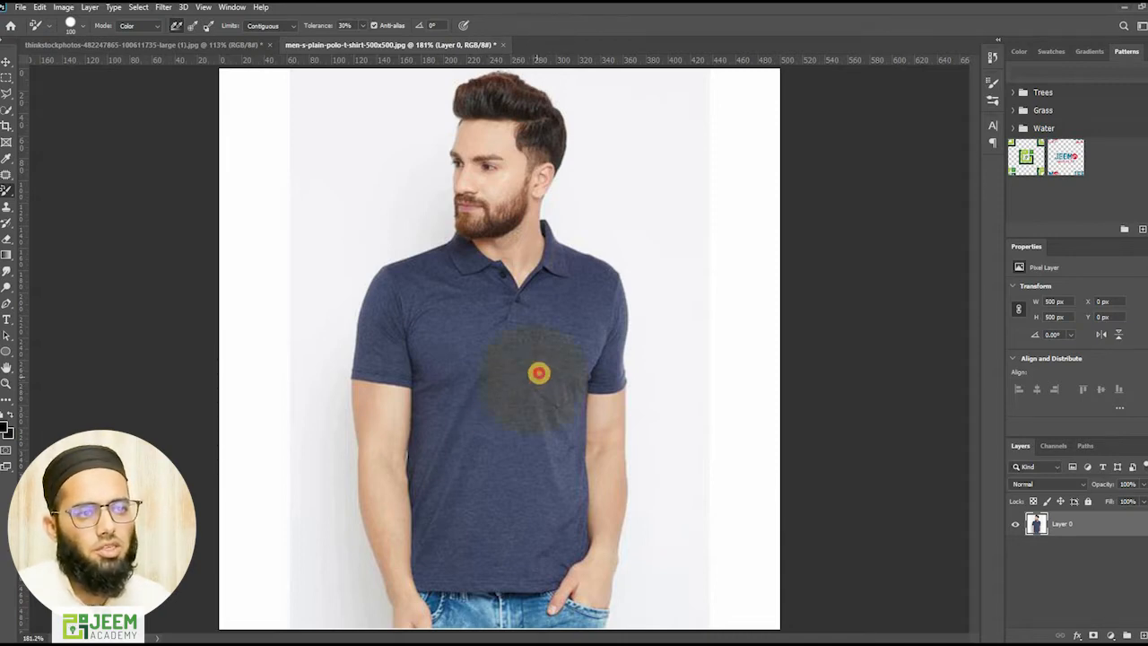
mouse_move(538, 372)
left_mouse_down()
mouse_move(577, 334)
mouse_move(497, 372)
left_mouse_up()
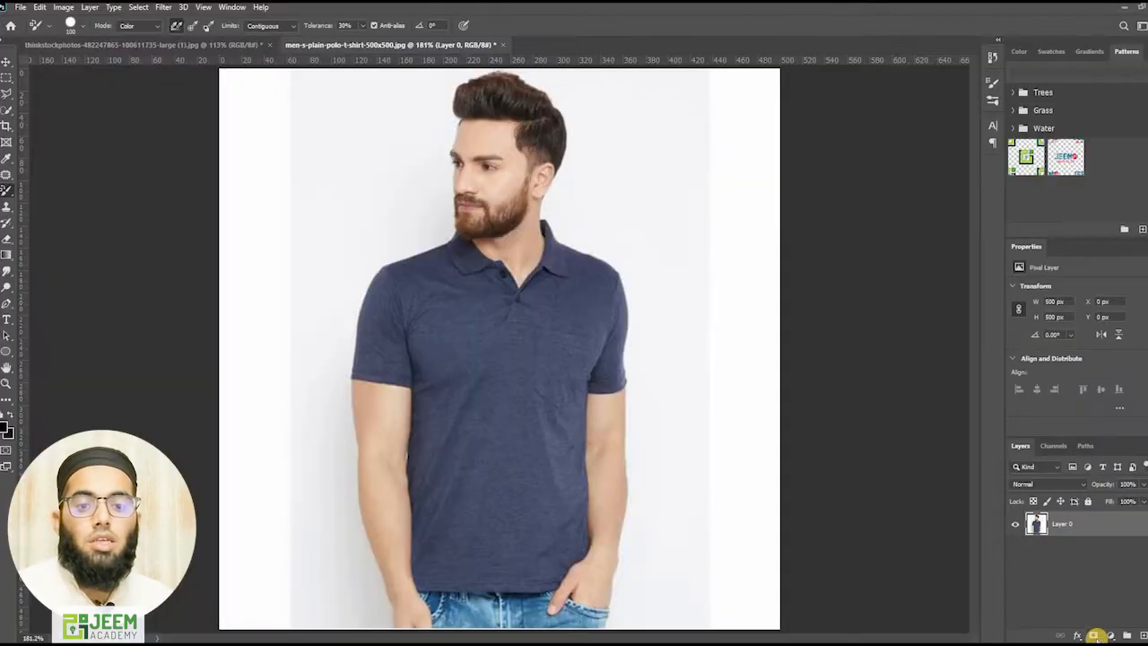
Add a layer mask to the photo layer and make the layer's image active instead of the mask
left_click(1093, 636)
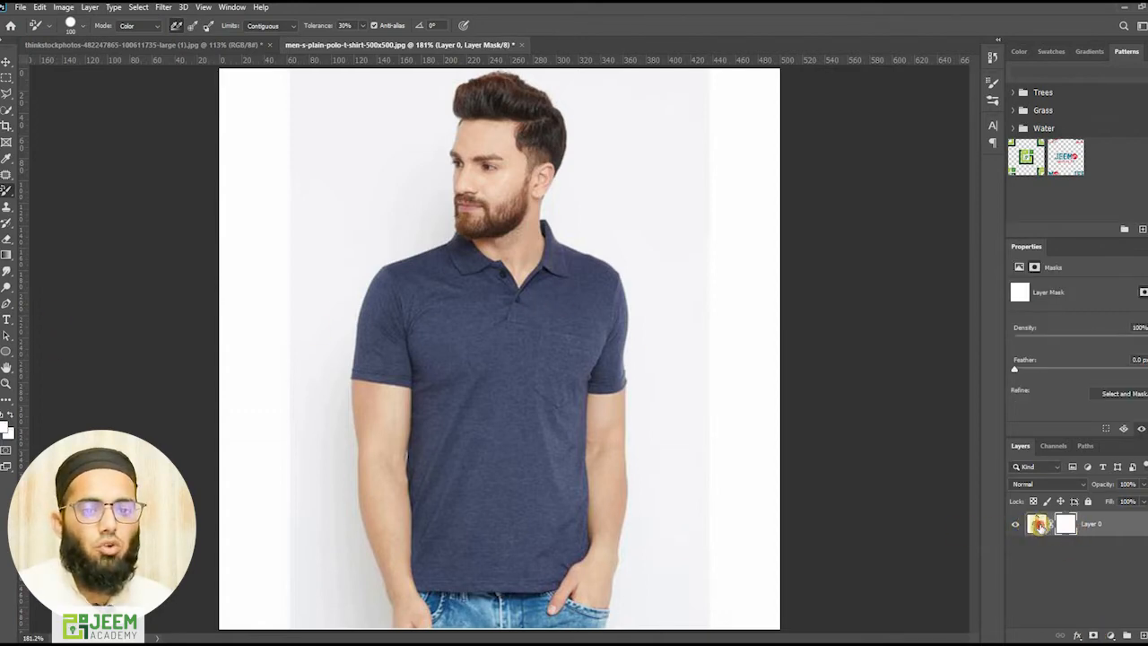
left_click(1038, 524)
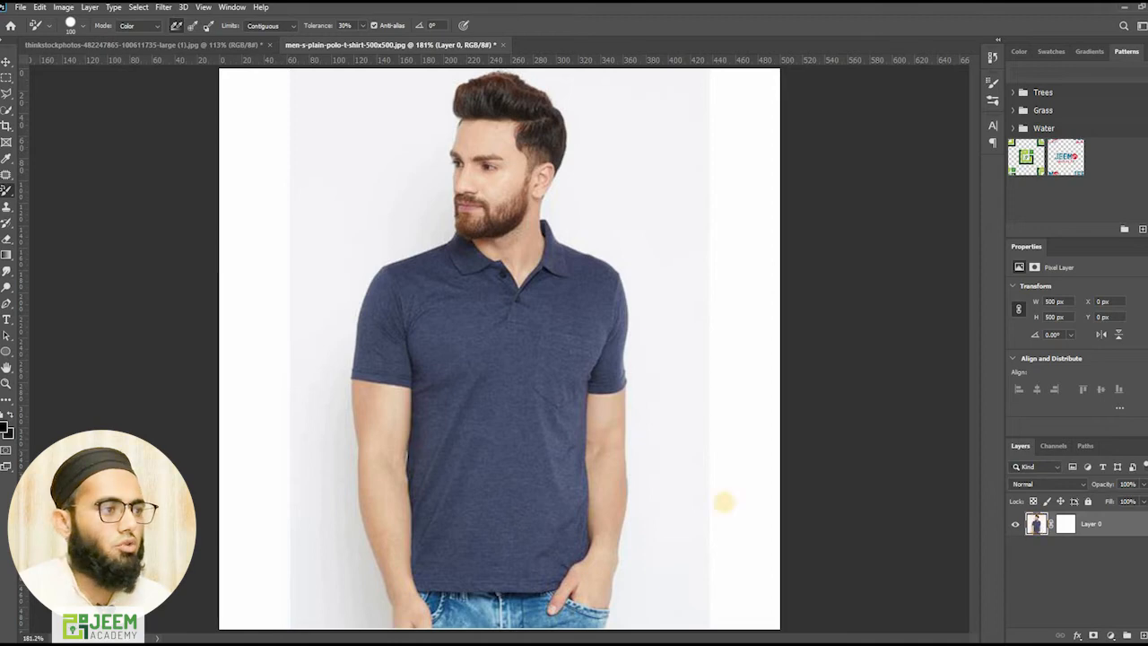
Set the foreground color to pure red, ff0000
left_click(6, 428)
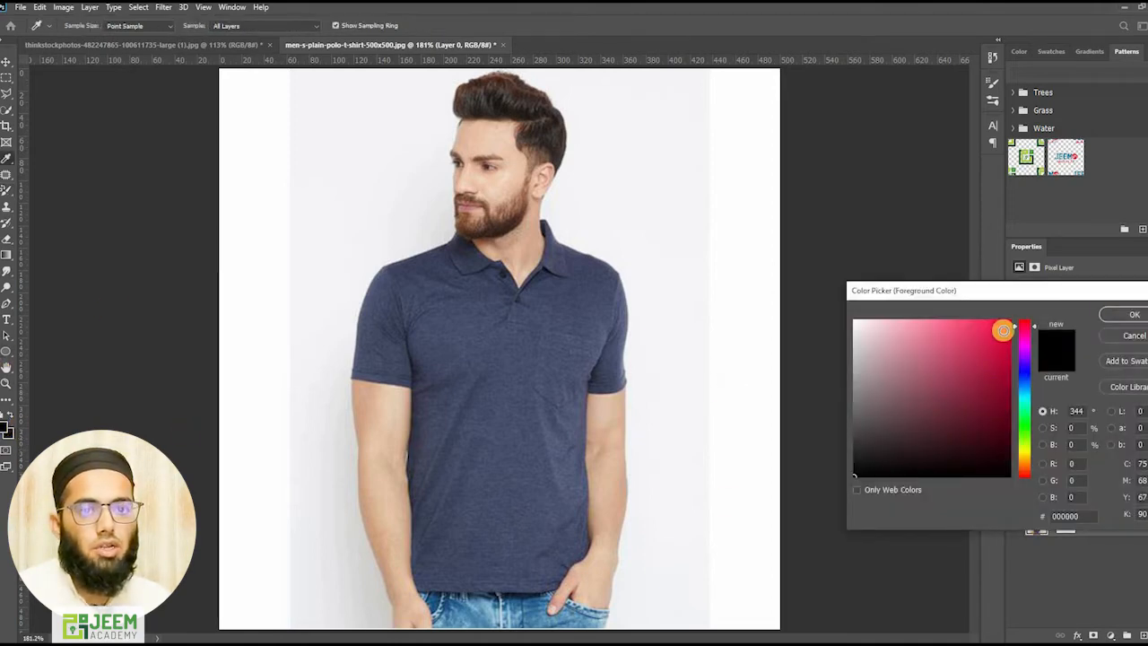
left_click_drag(1002, 328, 1007, 355)
left_click_drag(1036, 456, 1026, 474)
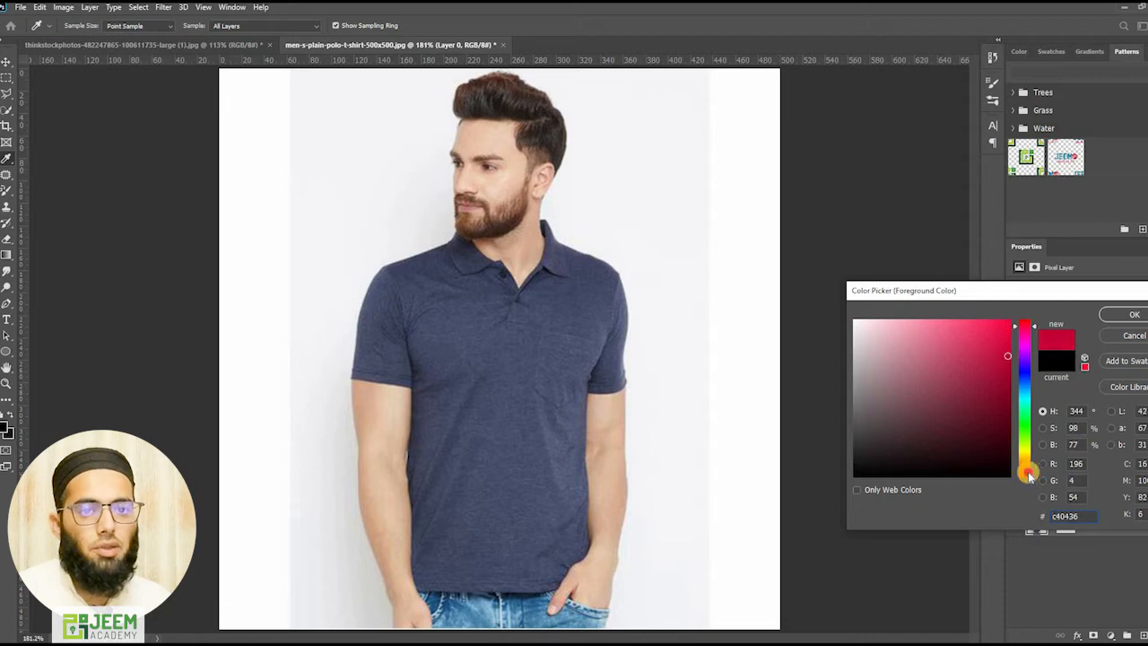
left_click_drag(1007, 390, 1011, 319)
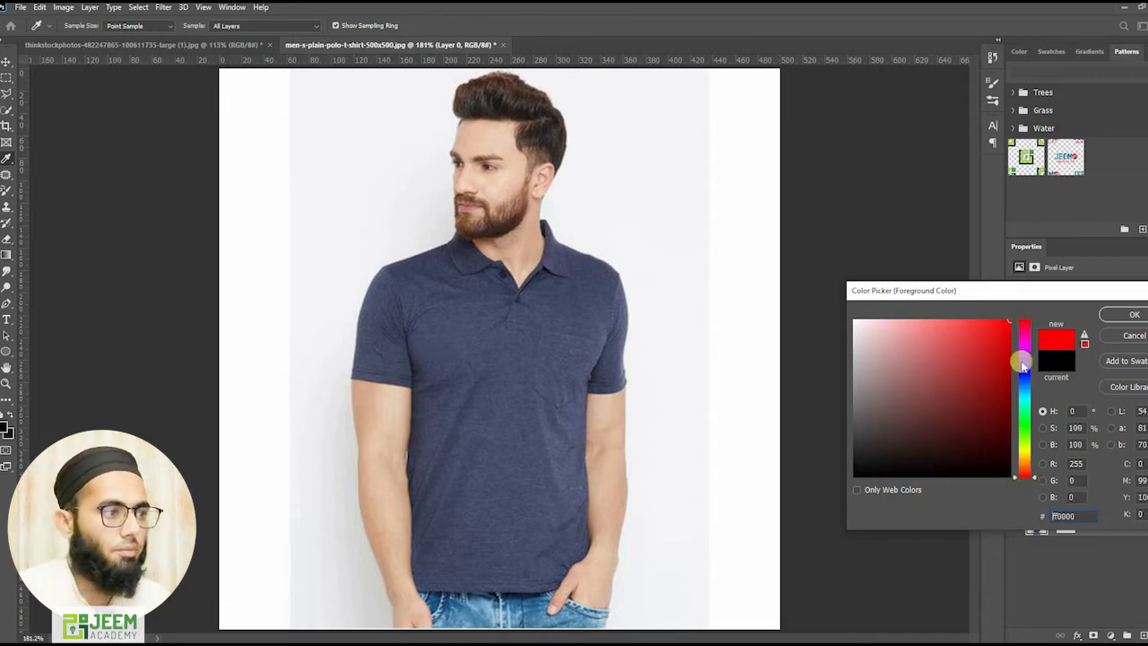
key("Return")
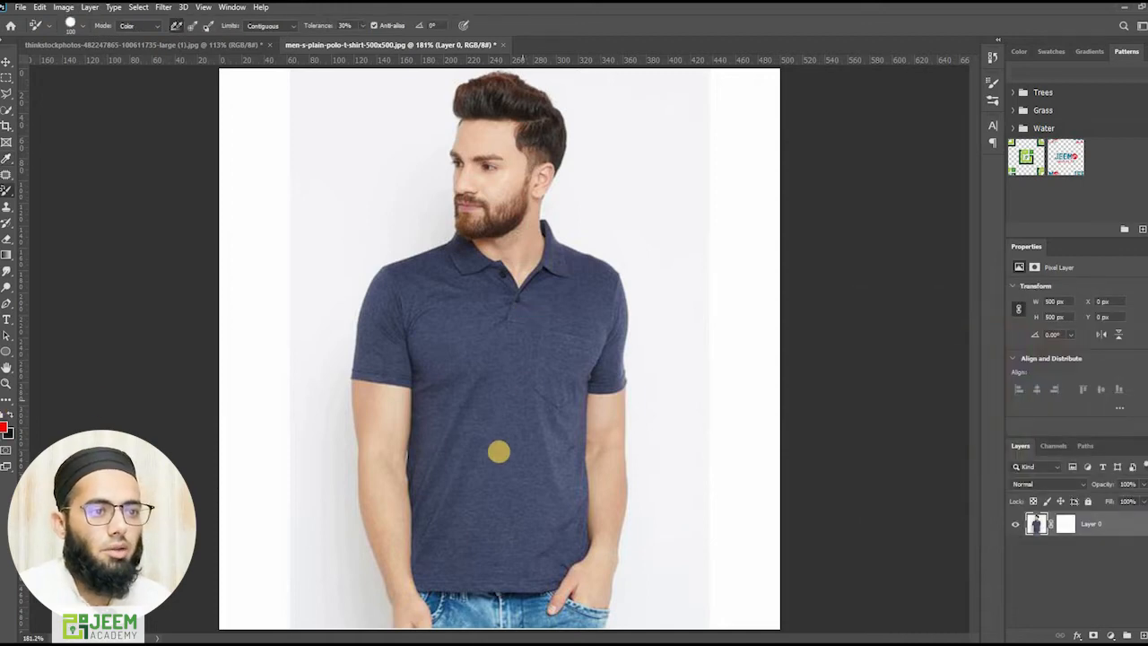
Paint the whole polo shirt, including sleeves and collar, red with the Color Replacement tool
left_click(495, 491)
mouse_move(505, 445)
left_mouse_down()
mouse_move(567, 332)
mouse_move(582, 332)
mouse_move(593, 359)
mouse_move(590, 320)
mouse_move(565, 288)
mouse_move(563, 334)
mouse_move(514, 360)
mouse_move(479, 347)
mouse_move(461, 322)
mouse_move(458, 280)
mouse_move(444, 302)
mouse_move(418, 306)
mouse_move(389, 354)
mouse_move(412, 333)
mouse_move(403, 309)
mouse_move(458, 373)
mouse_move(443, 558)
mouse_move(501, 543)
mouse_move(549, 562)
mouse_move(567, 418)
mouse_move(561, 464)
mouse_move(549, 426)
mouse_move(493, 425)
left_mouse_up()
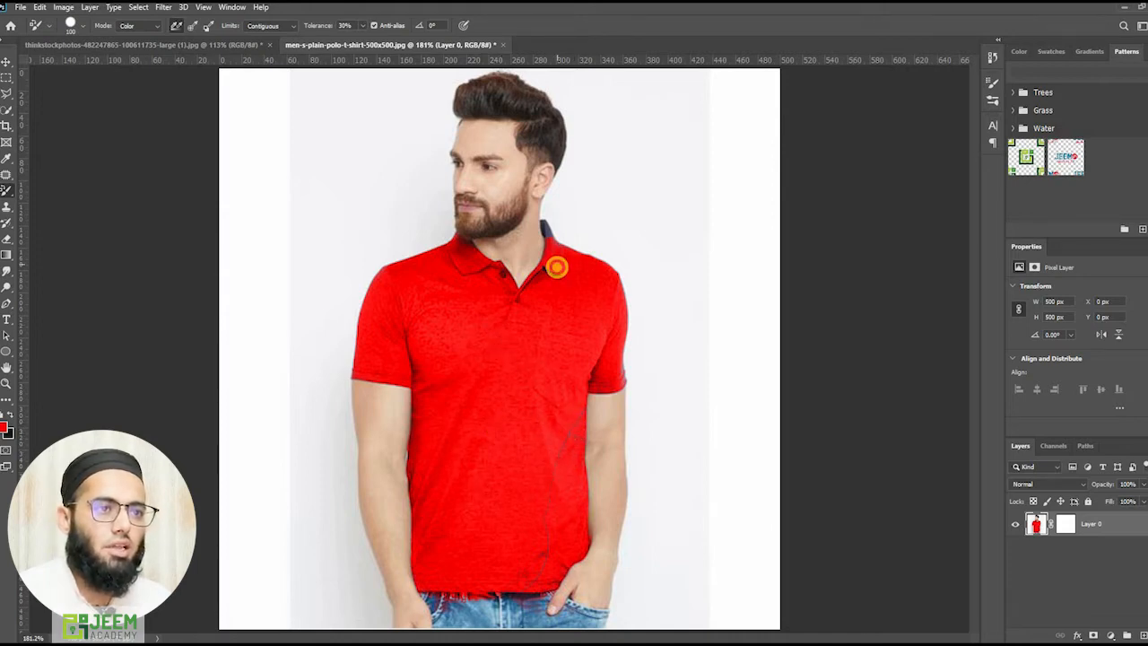
left_click_drag(556, 266, 549, 238)
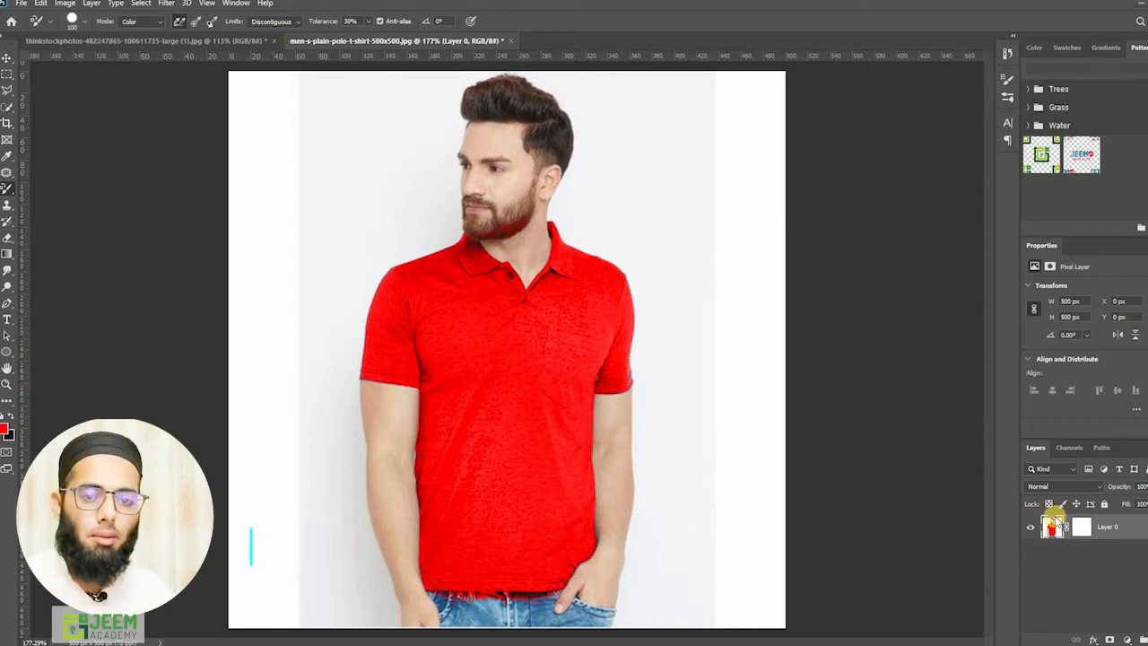
left_click(1050, 531)
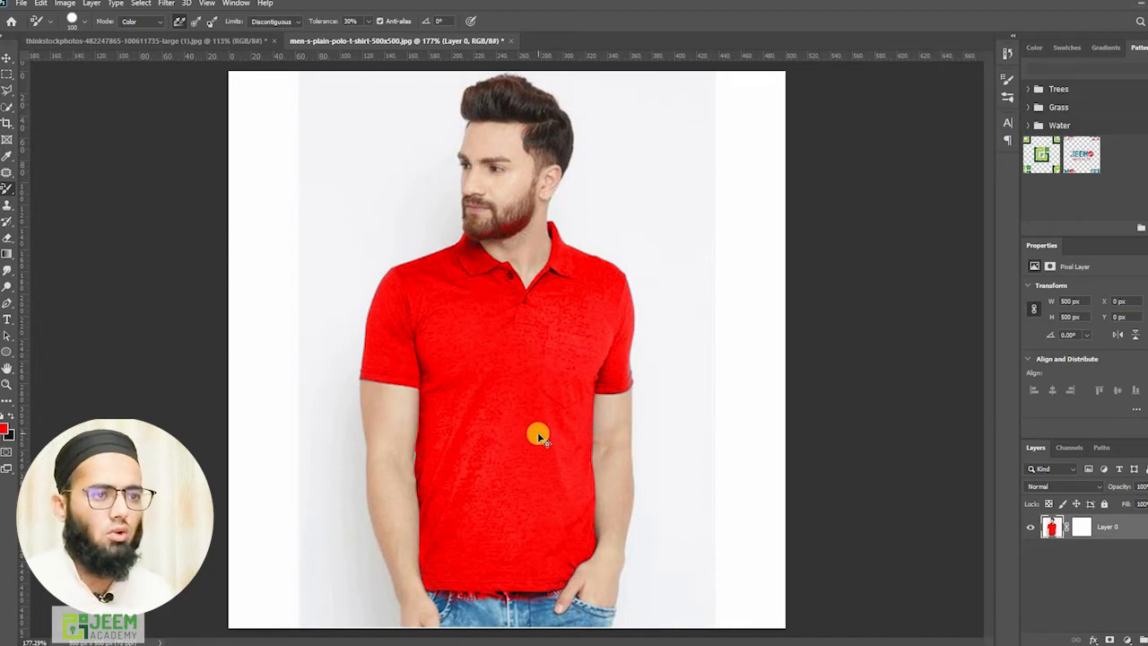
Undo the red recoloring of the shirt and make the photo layer's image active
key("ctrl+z")
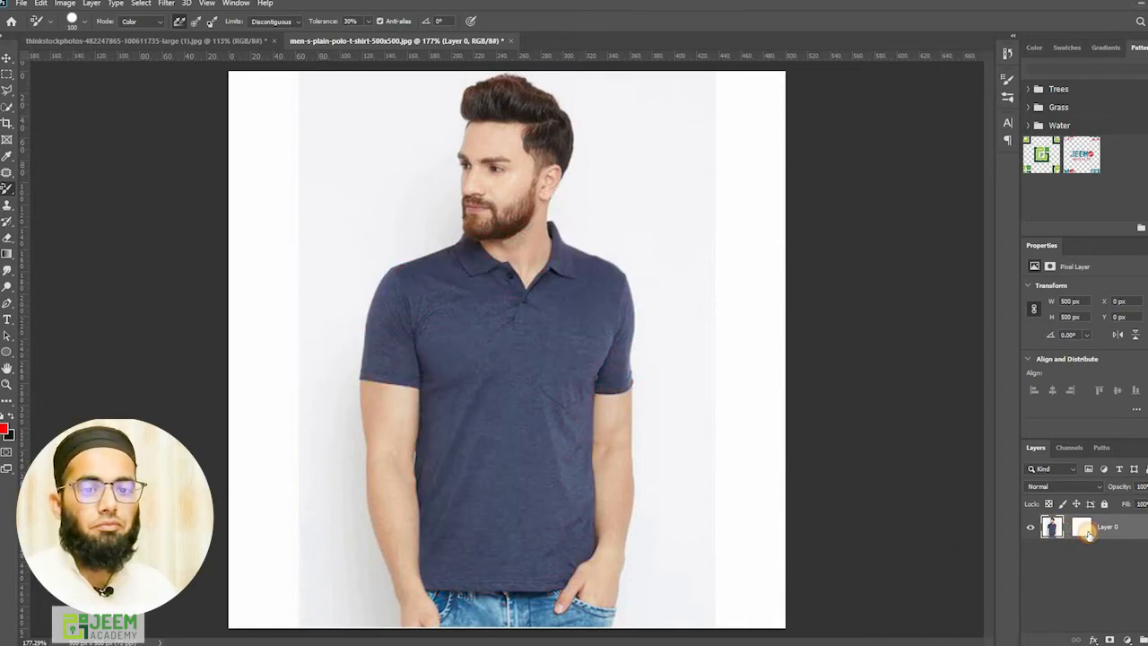
left_click(1086, 530)
left_click(1050, 530)
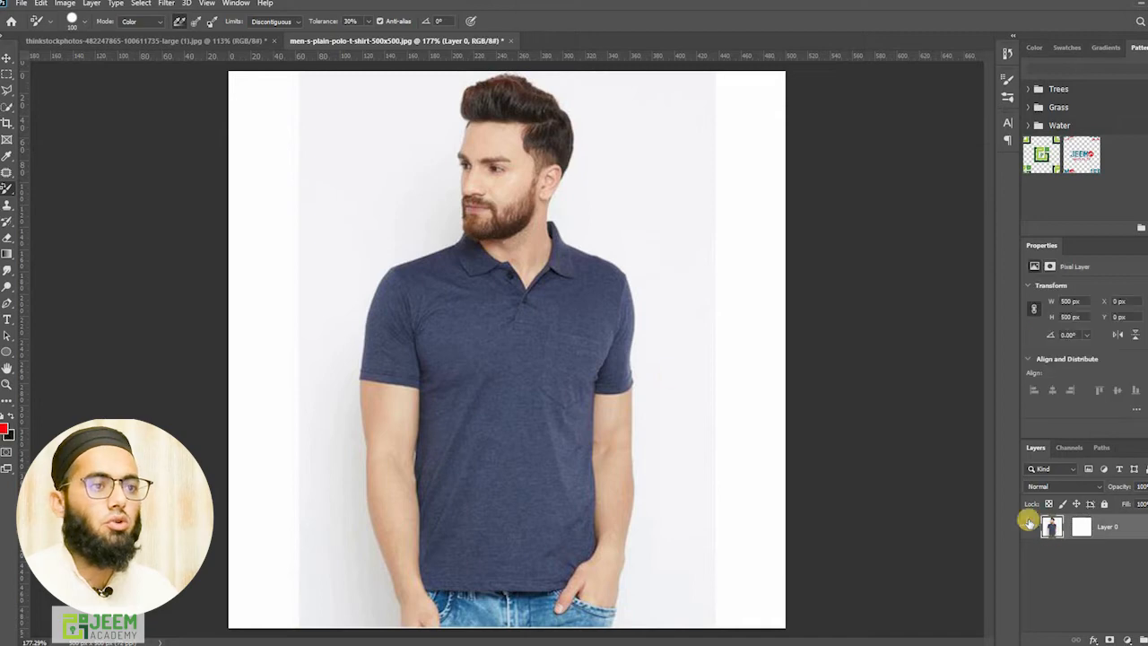
Select the entire polo shirt, including both sleeves and the collar, with the Quick Selection tool
right_click(5, 188)
left_click(5, 107)
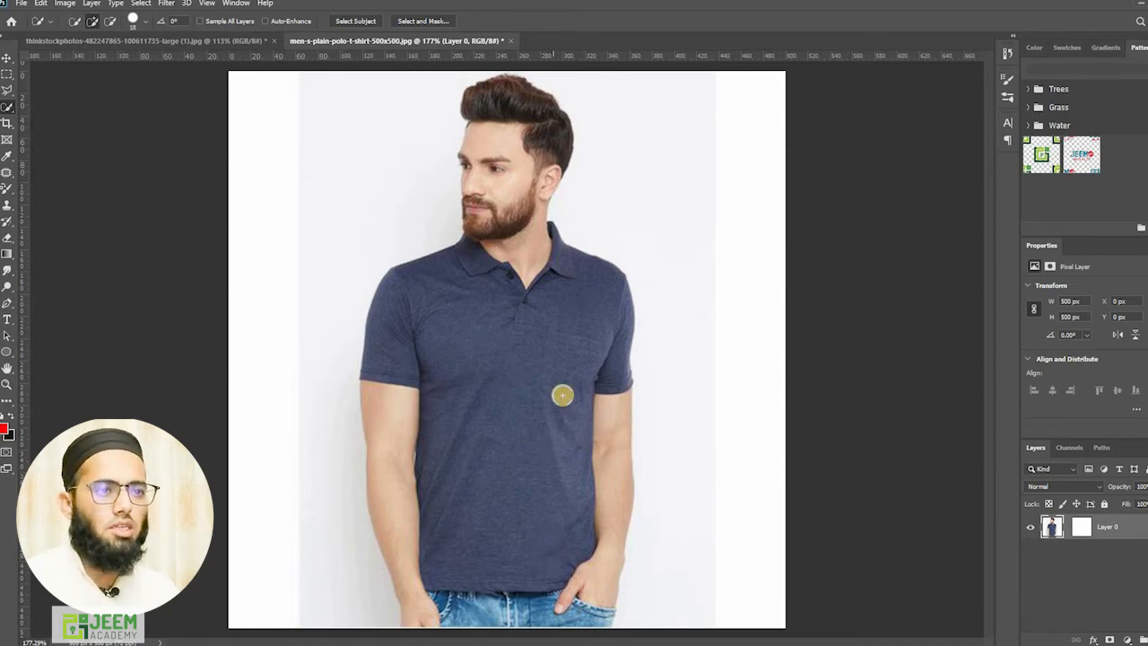
scroll(558, 392, "up", 3)
left_click_drag(522, 396, 517, 379)
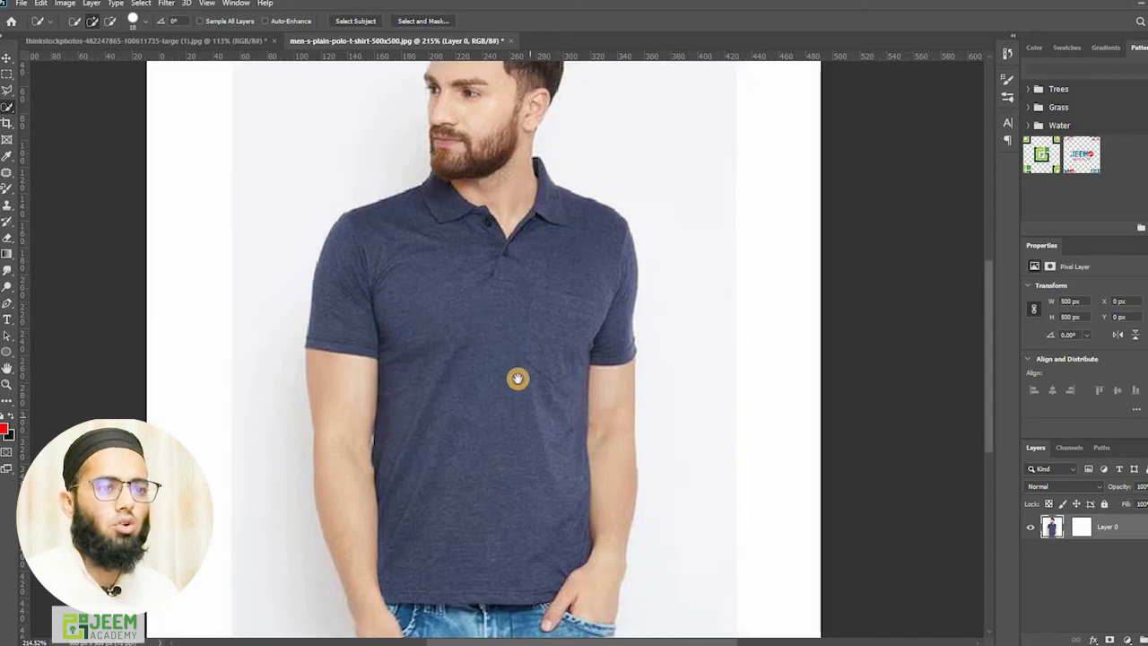
scroll(518, 380, "down", 1)
scroll(517, 380, "up", 1)
scroll(518, 379, "down", 1)
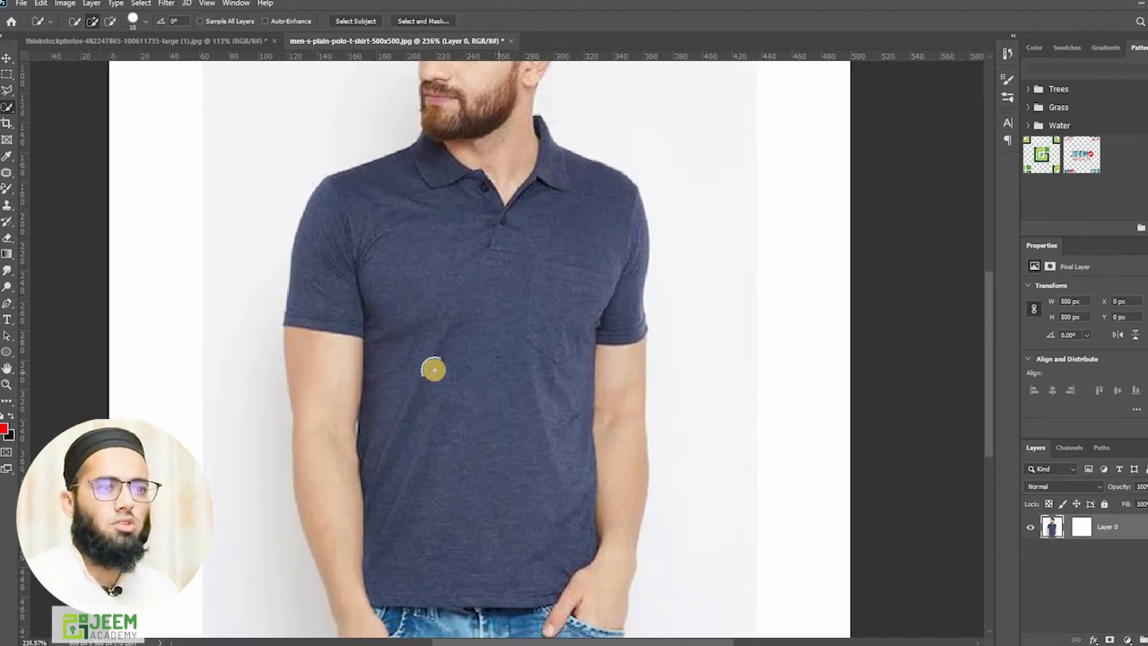
mouse_move(449, 402)
left_mouse_down()
mouse_move(466, 344)
mouse_move(432, 249)
left_mouse_up()
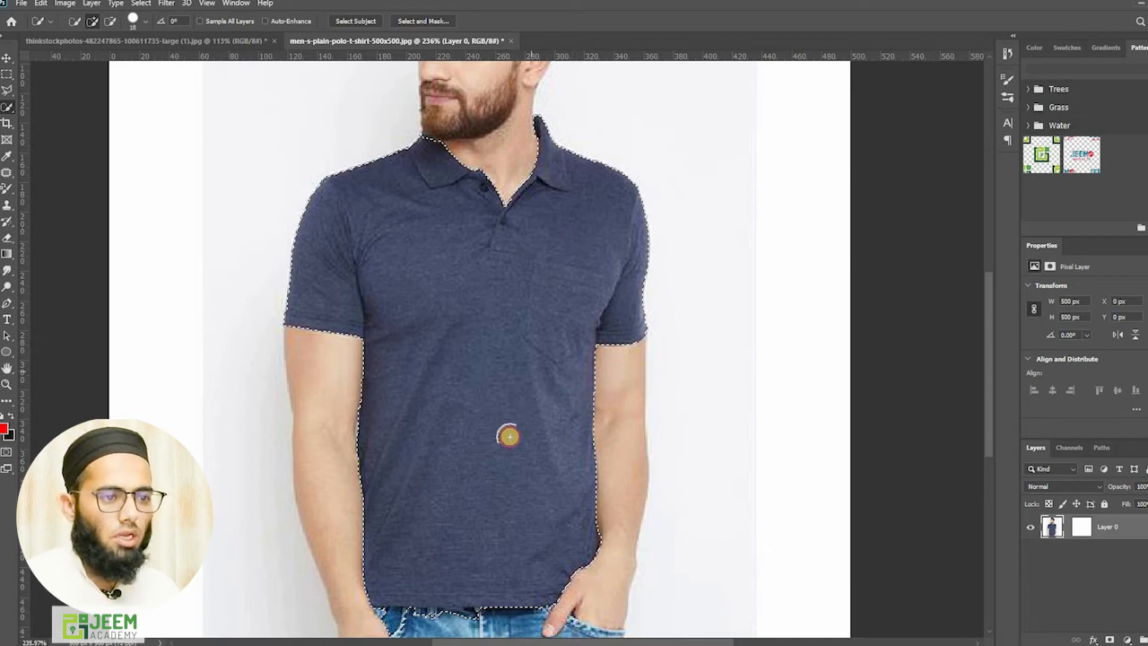
left_click_drag(510, 437, 492, 437)
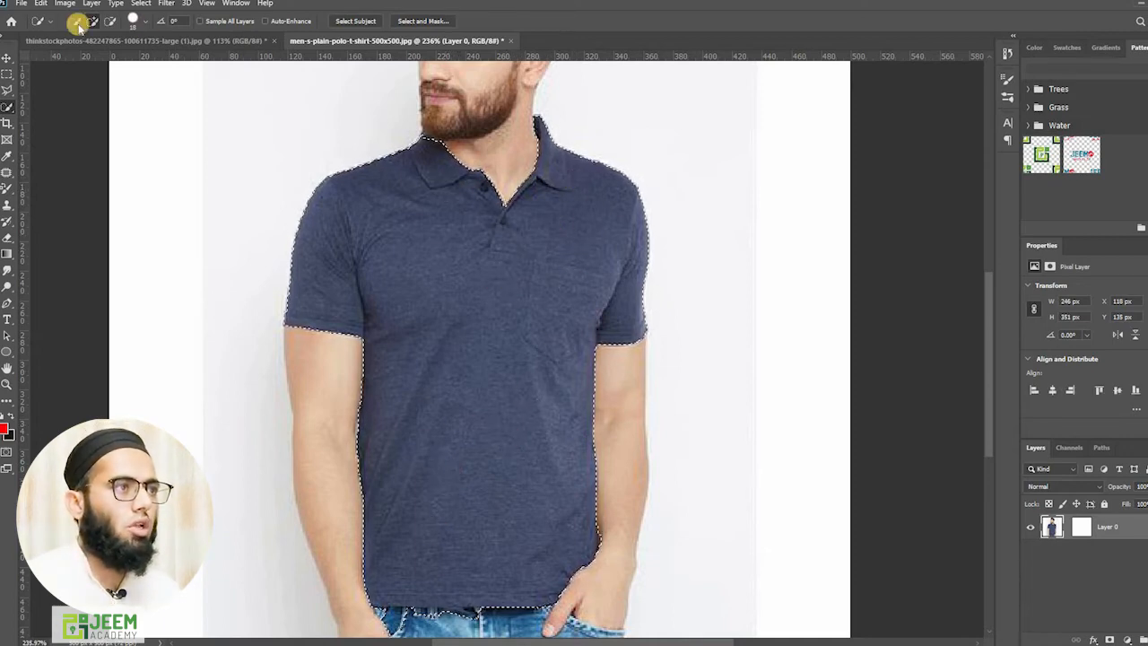
Subtract the strip of jeans below the shirt's hem from the selection
scroll(445, 572, "up", 2)
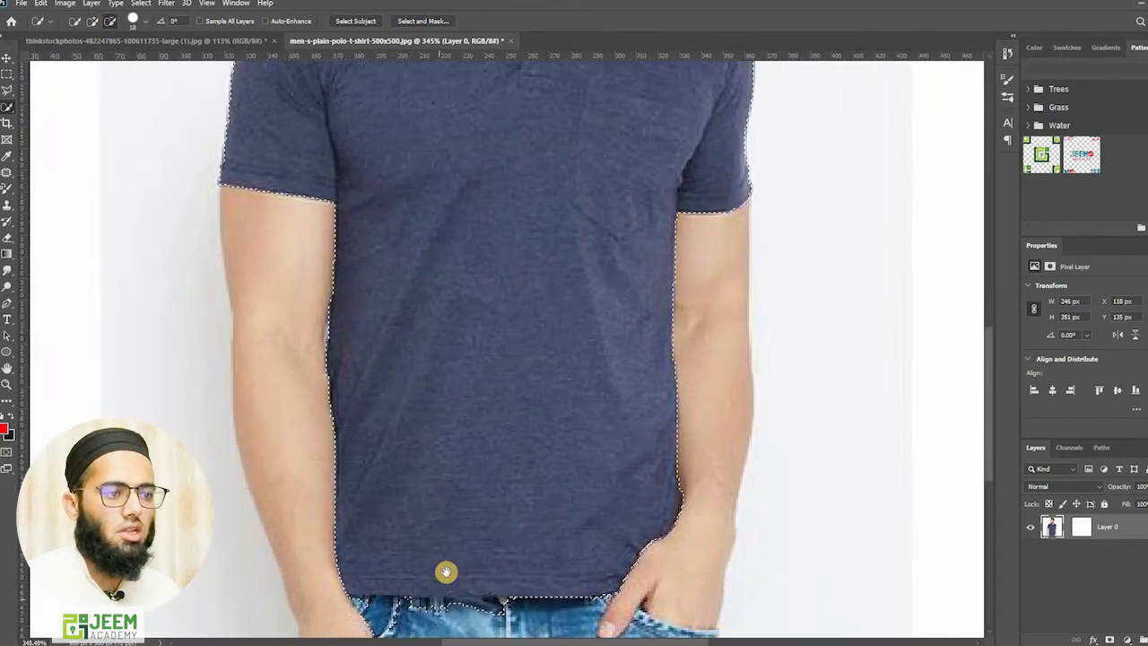
left_click_drag(446, 571, 443, 423)
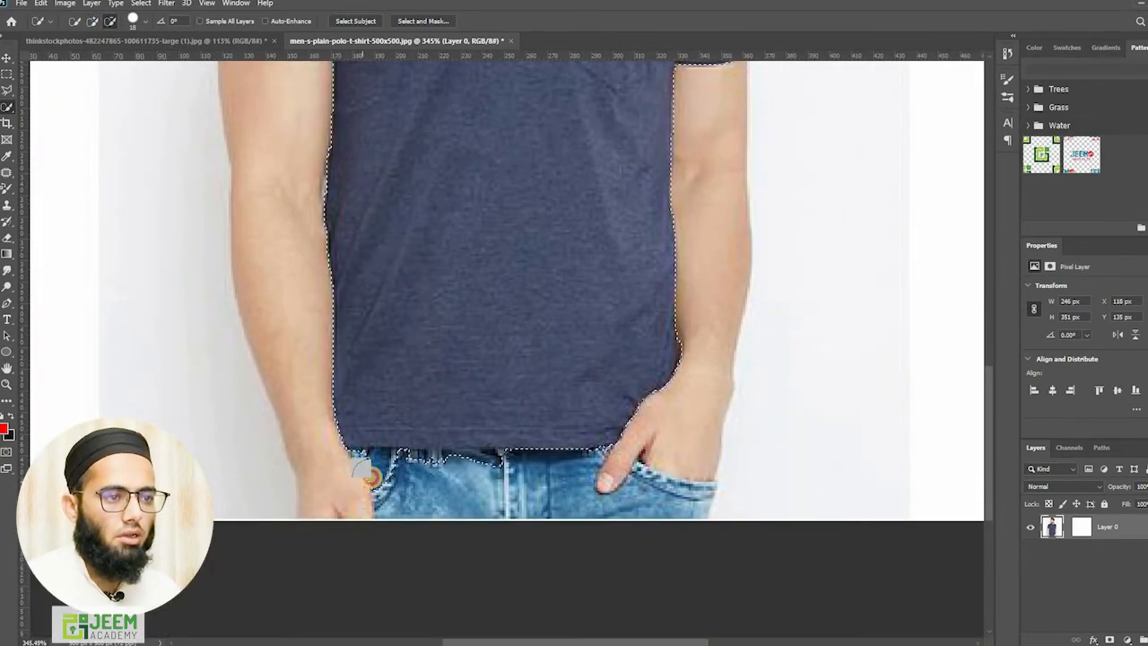
mouse_move(353, 464)
left_mouse_down()
mouse_move(377, 453)
mouse_move(592, 461)
mouse_move(469, 480)
mouse_move(419, 474)
left_mouse_up()
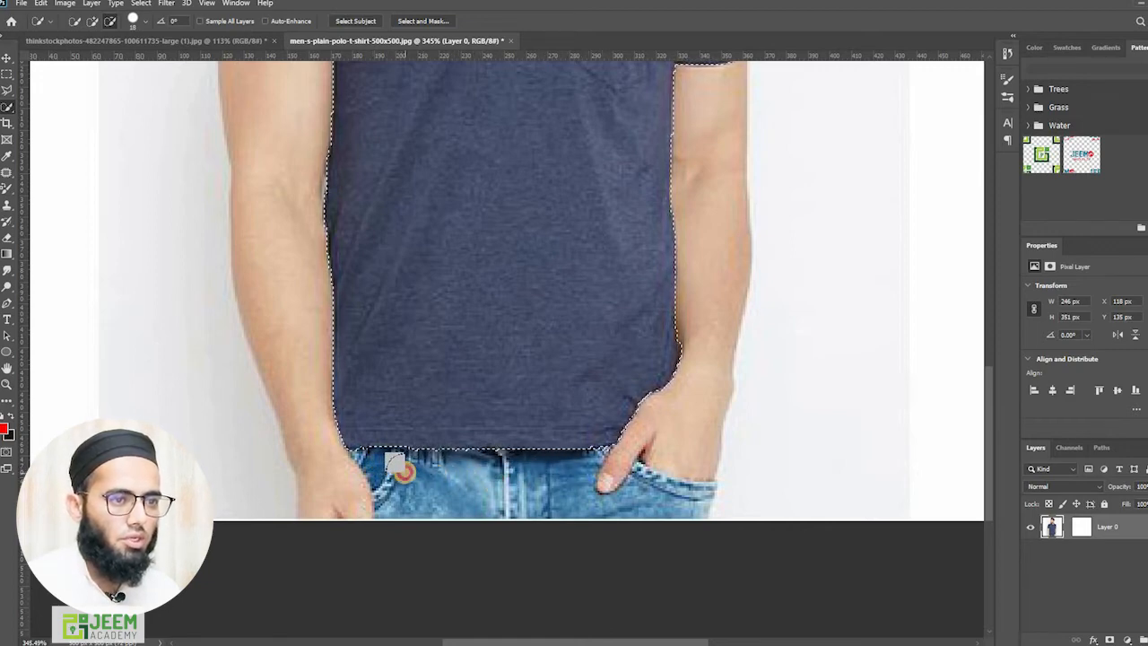
Add a Hue/Saturation adjustment layer masked to the shirt selection and make the adjustment itself active
scroll(415, 494, "down", 3)
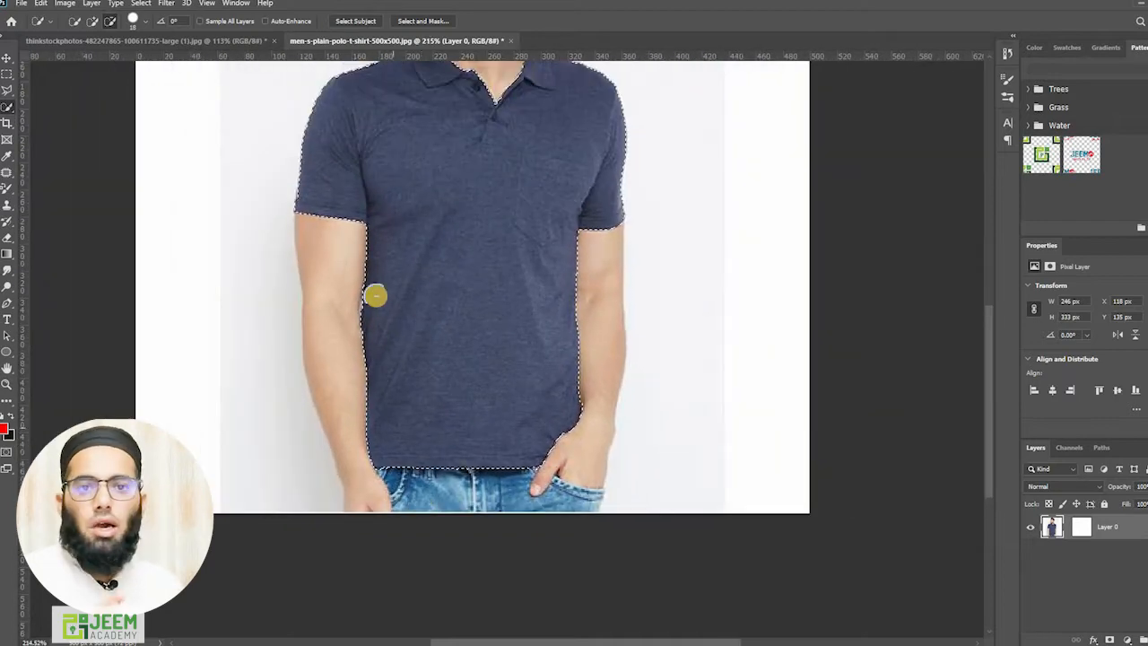
scroll(530, 284, "up", 2)
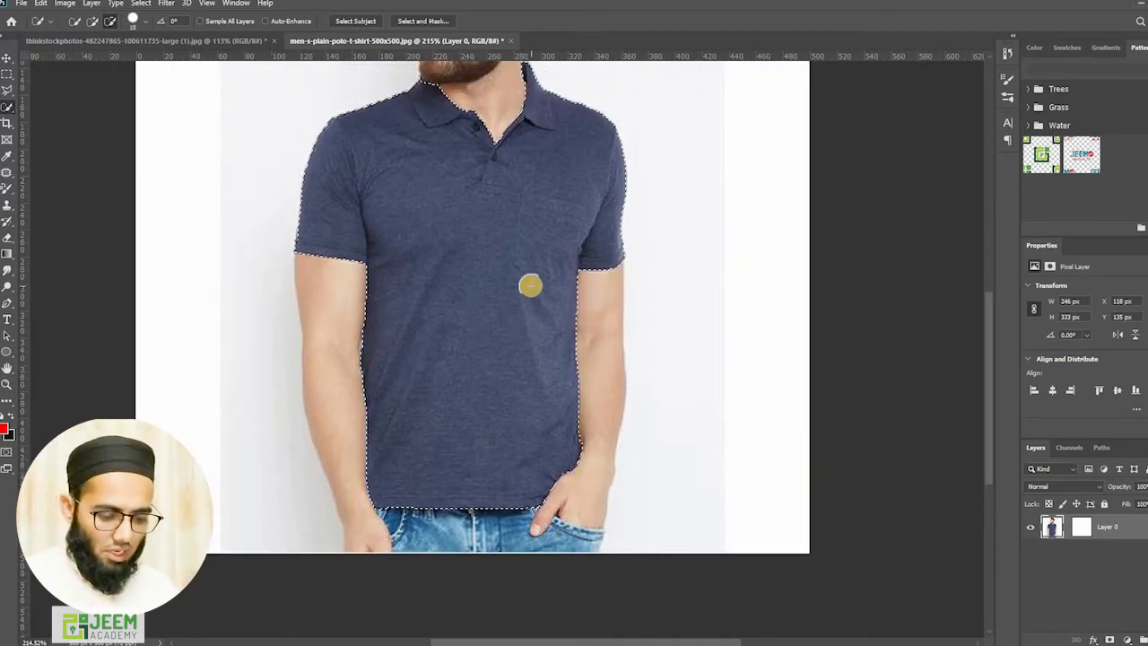
scroll(672, 512, "down", 2)
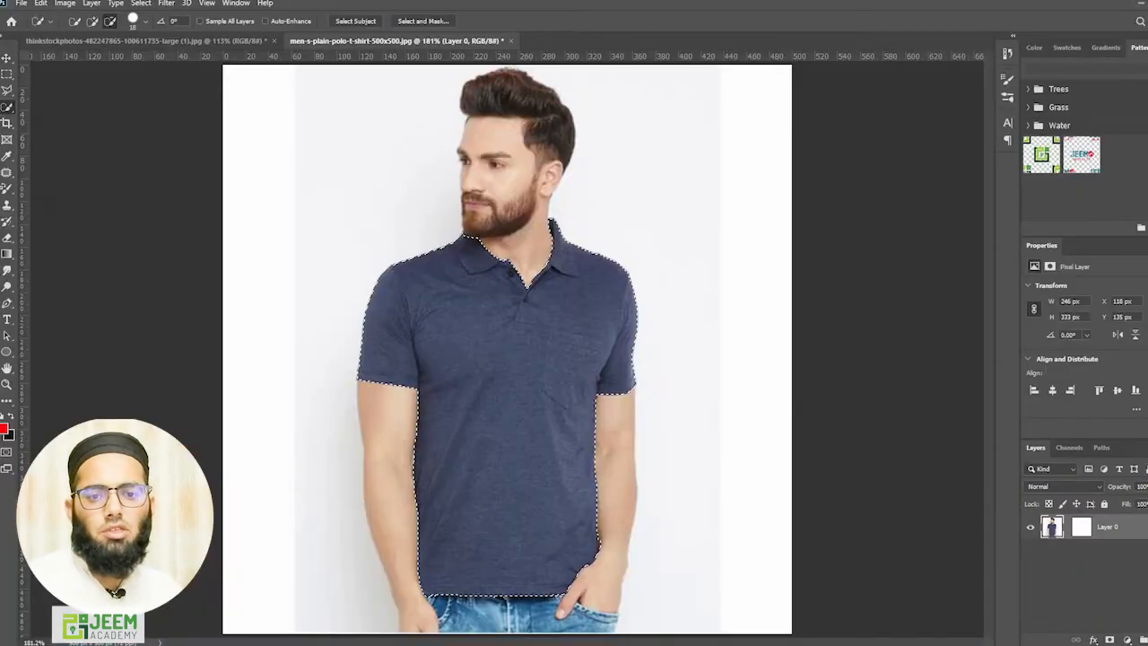
left_click(1127, 639)
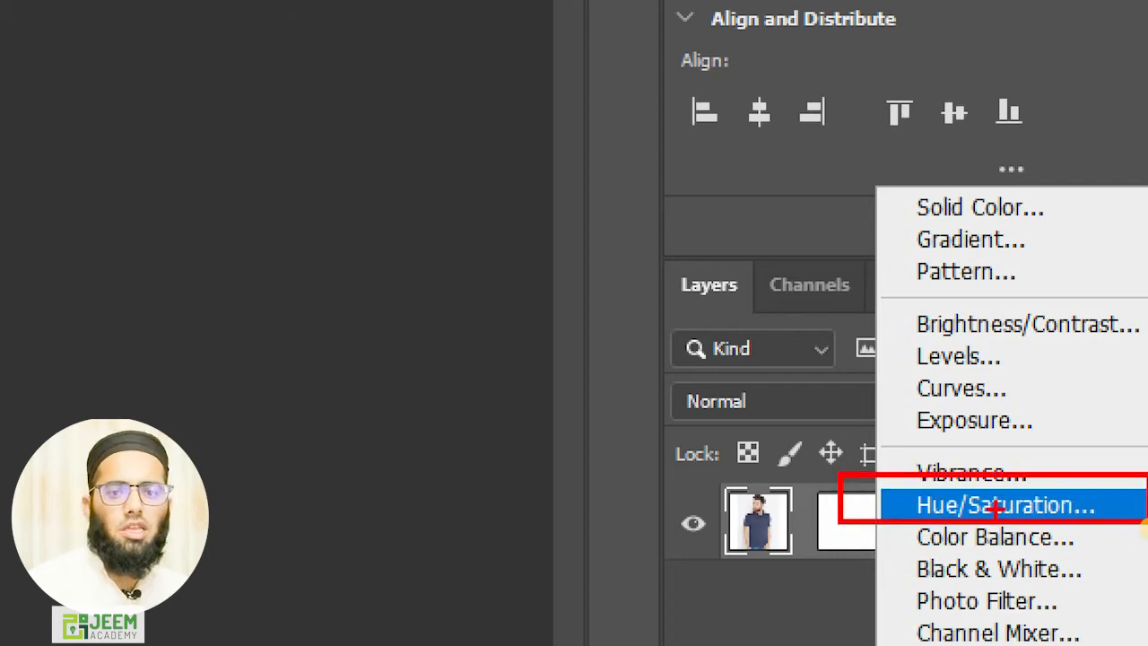
left_click(996, 506)
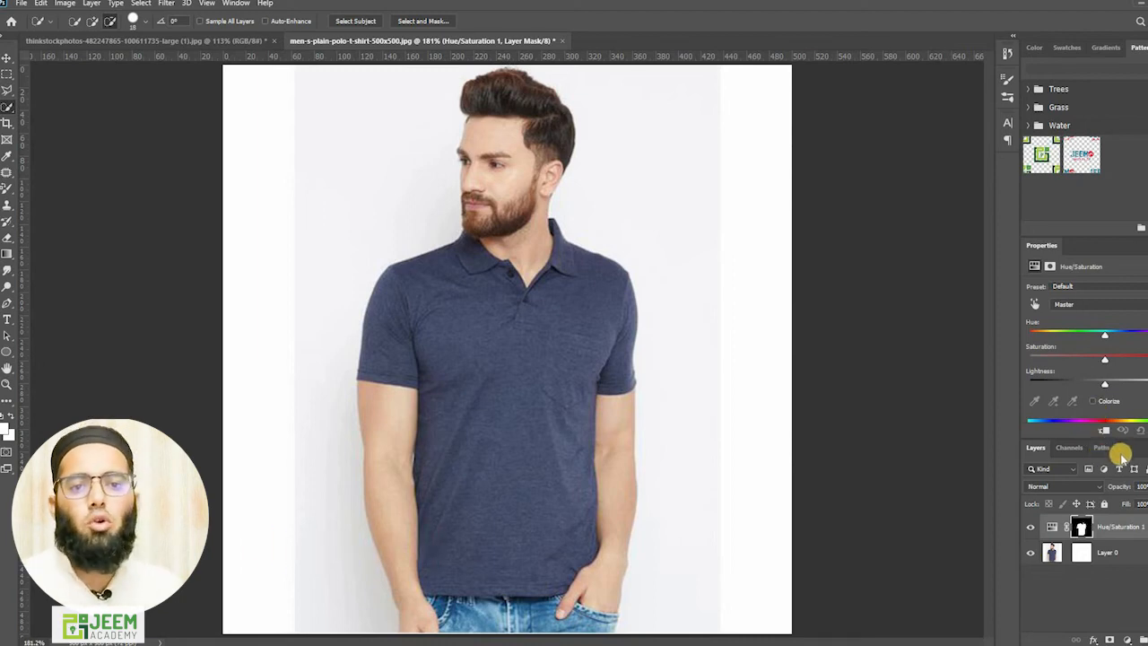
left_click(1057, 528)
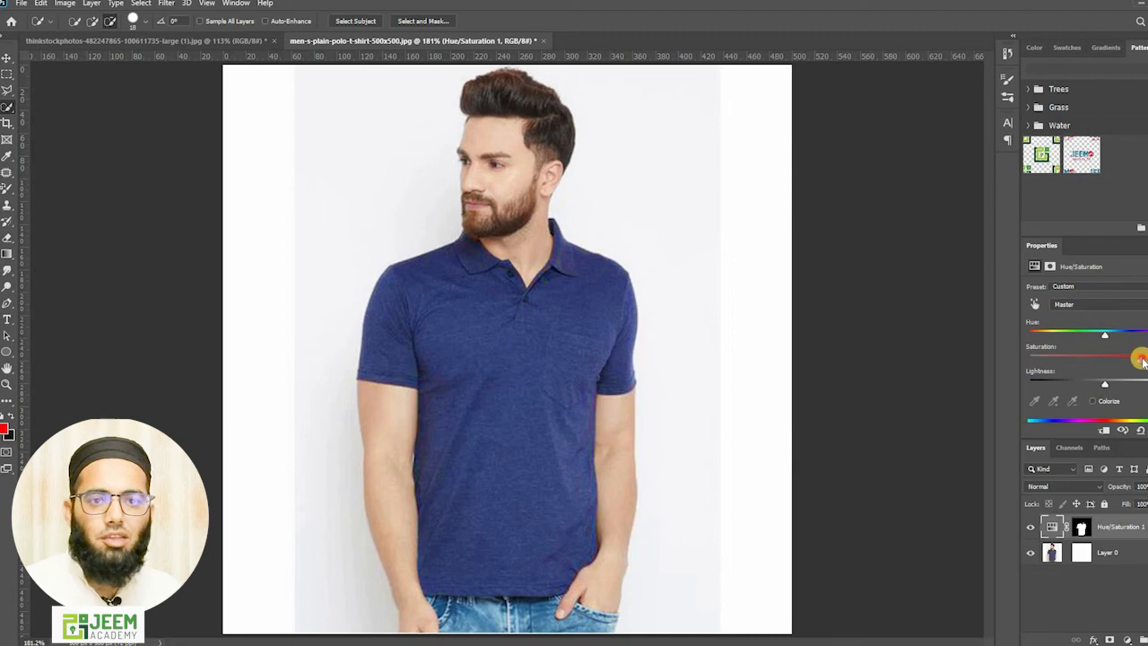
Strongly raise the shirt's saturation and shift its hue slightly to turn it vivid blue
left_click_drag(1145, 359, 1113, 341)
left_click(1096, 336)
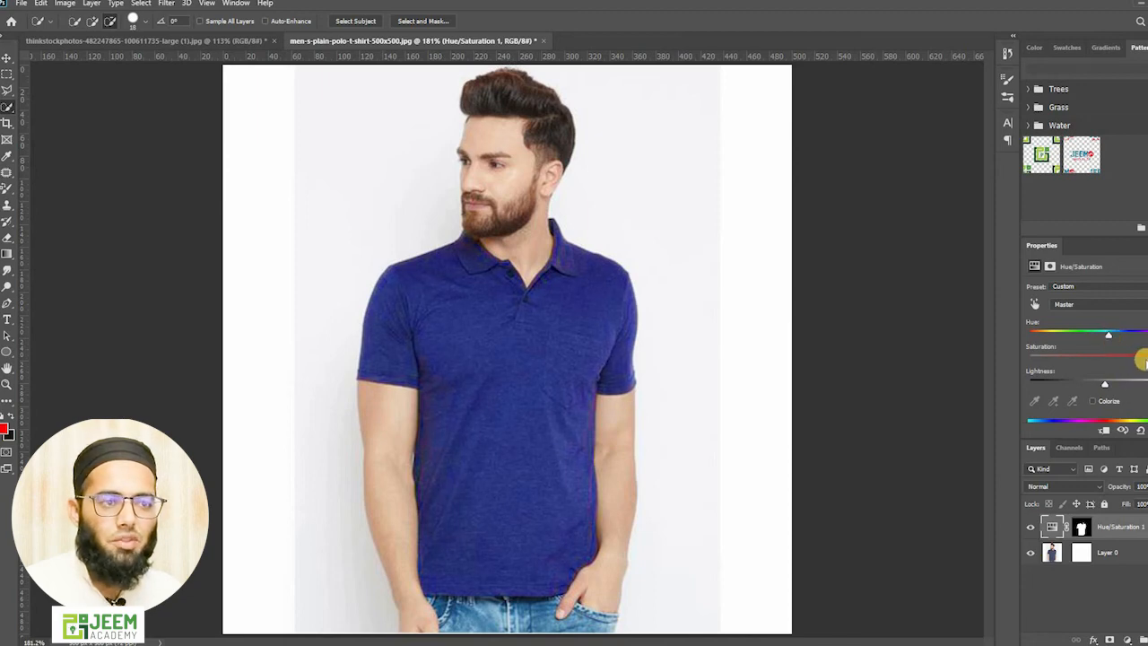
mouse_move(1141, 359)
left_mouse_down()
mouse_move(1125, 359)
mouse_move(1147, 359)
left_mouse_up()
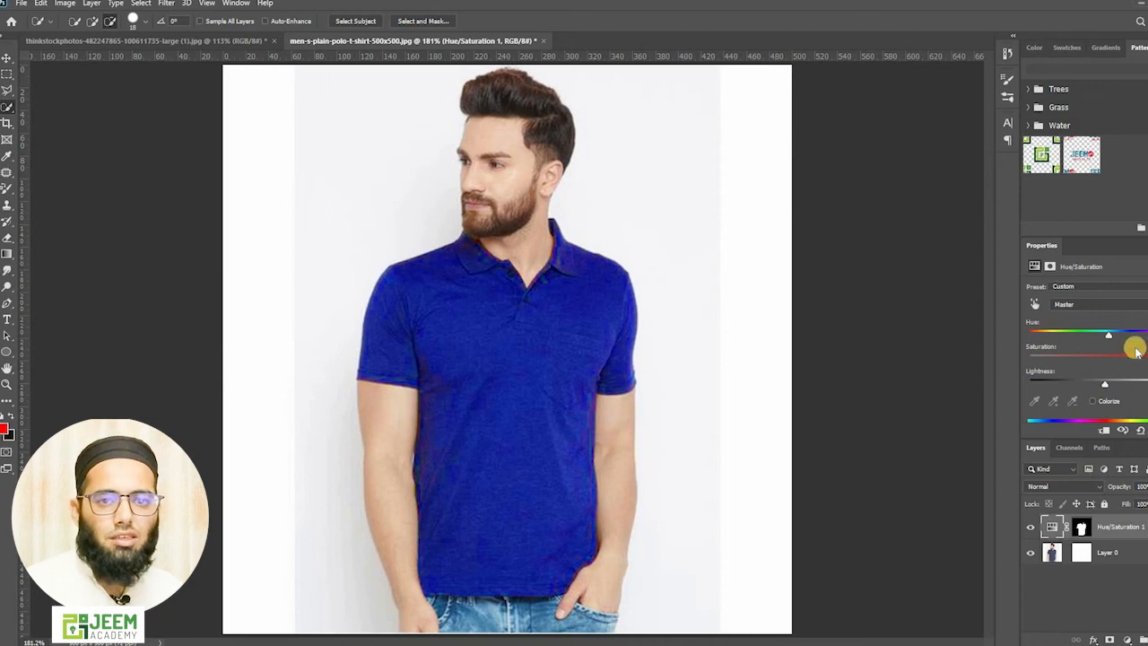
Recolor the shirt dark teal green by lowering its lightness and adjusting its saturation and hue
left_click_drag(1108, 337, 1023, 341)
left_click_drag(1143, 359, 1070, 385)
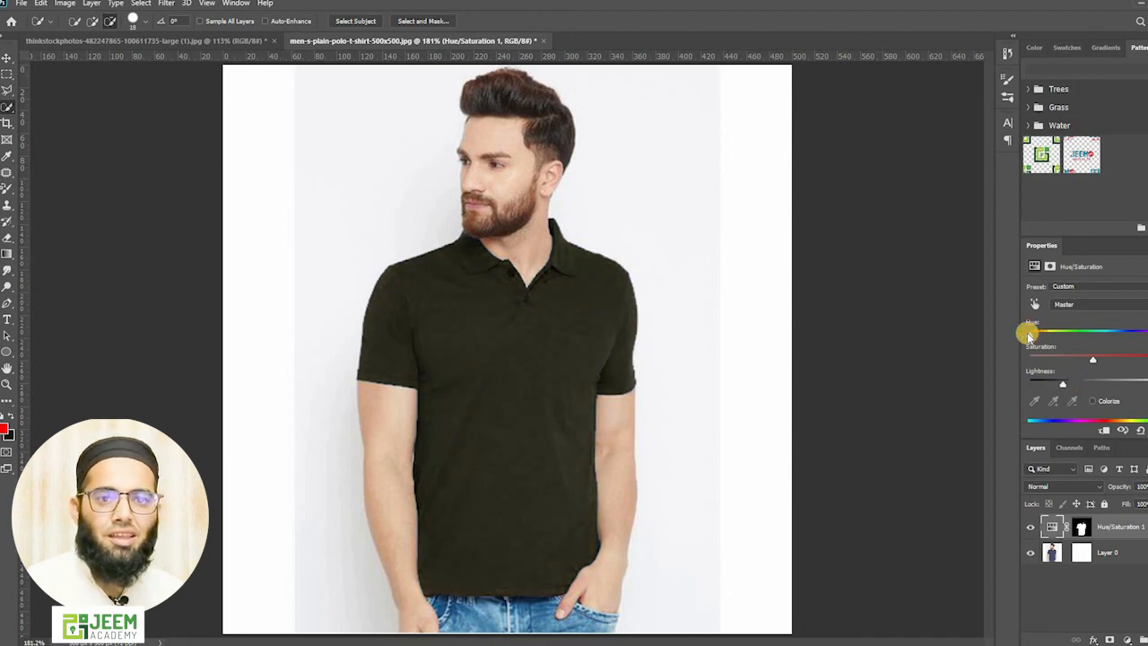
left_click_drag(1076, 335, 1127, 335)
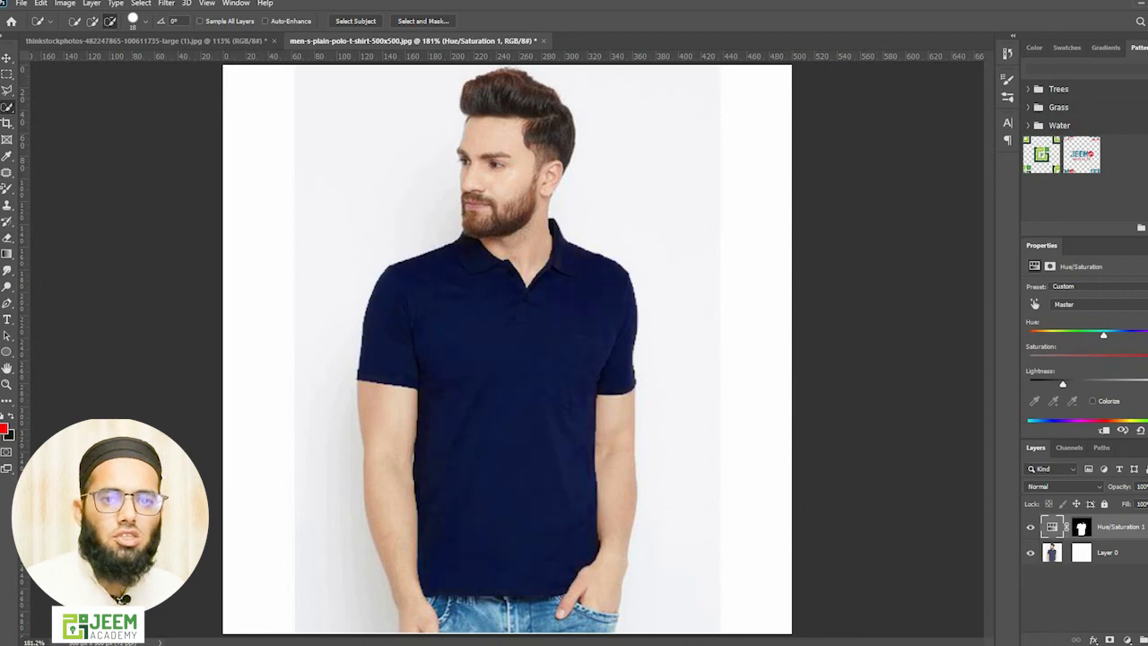
left_click_drag(1103, 337, 1062, 335)
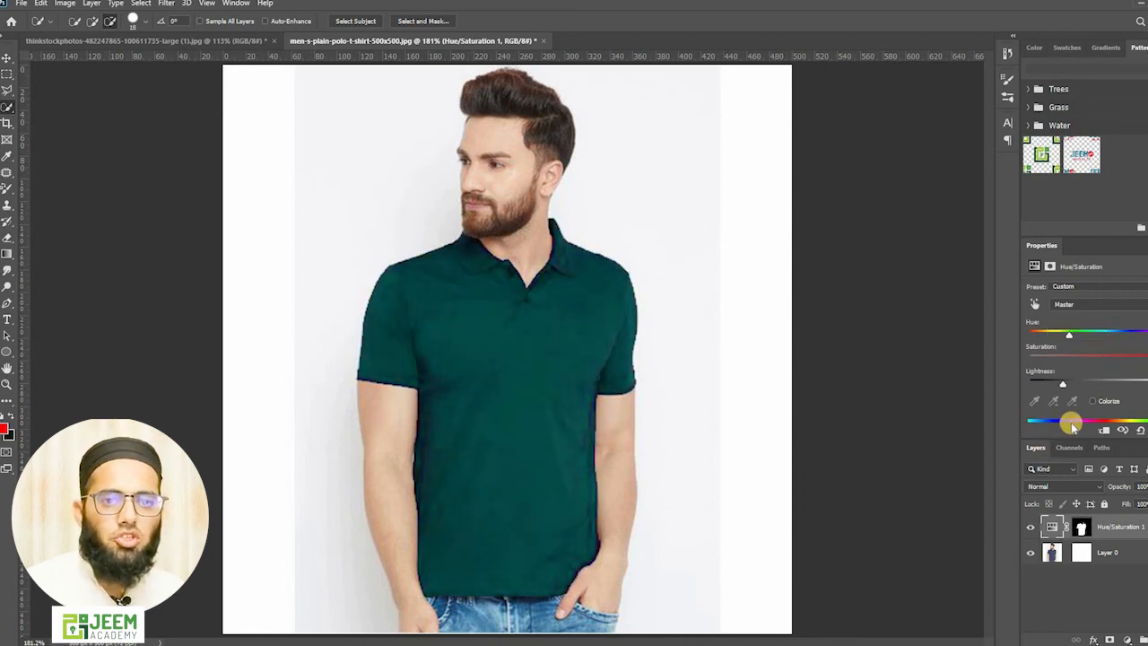
mouse_move(1063, 384)
left_mouse_down()
mouse_move(1117, 384)
mouse_move(1065, 385)
left_mouse_up()
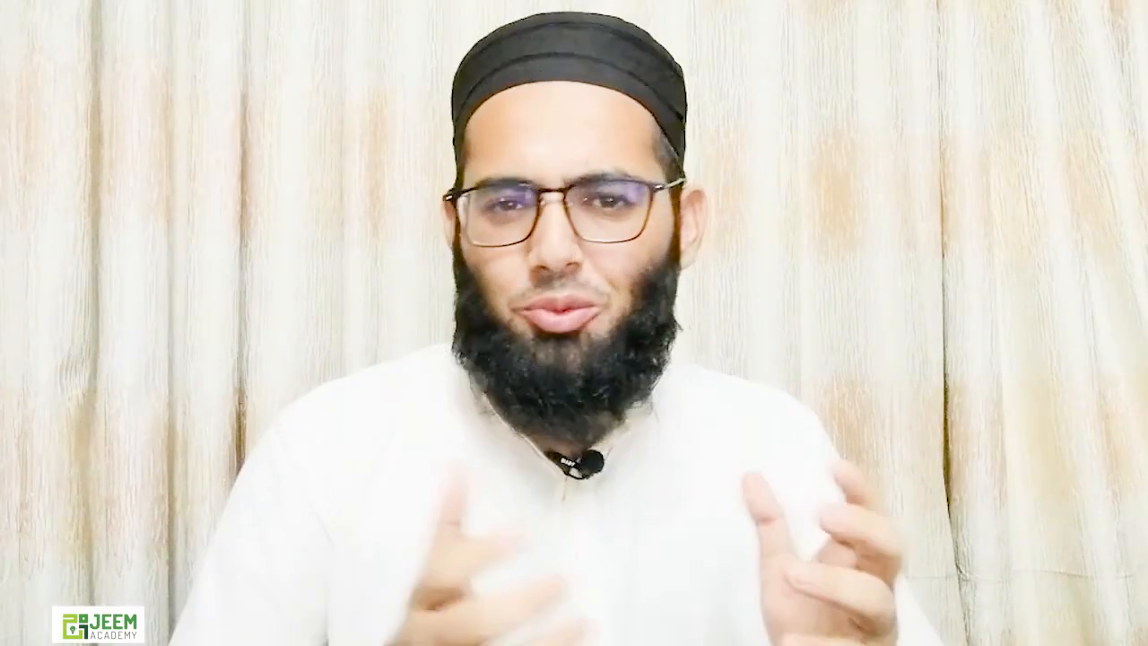